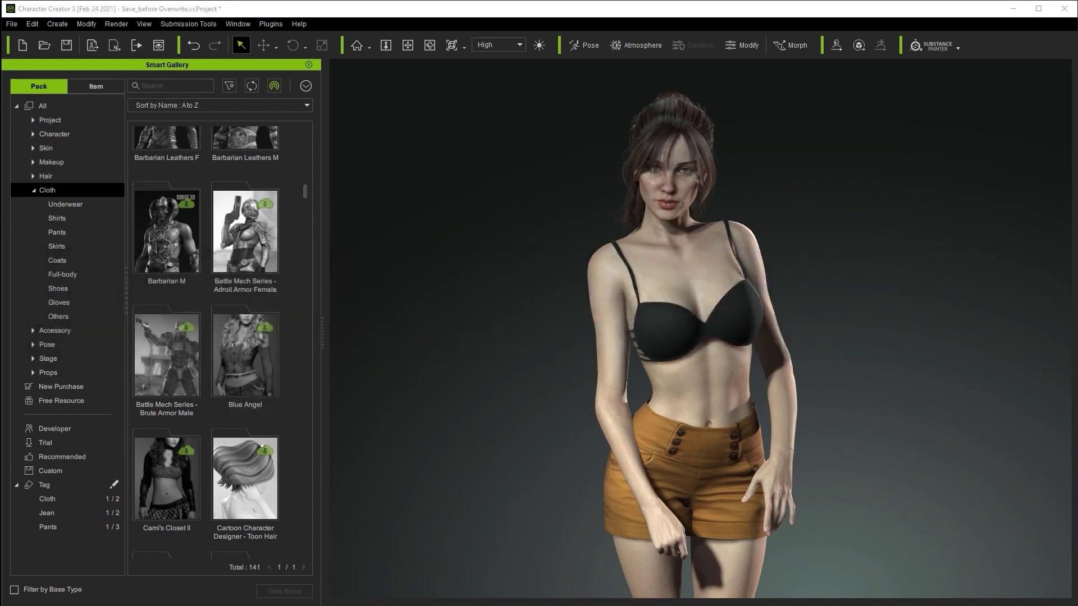
Open Purchased content_0222 and browse RPublishing's Blue Angel Pants folders down to the jeans files
left_click(480, 600)
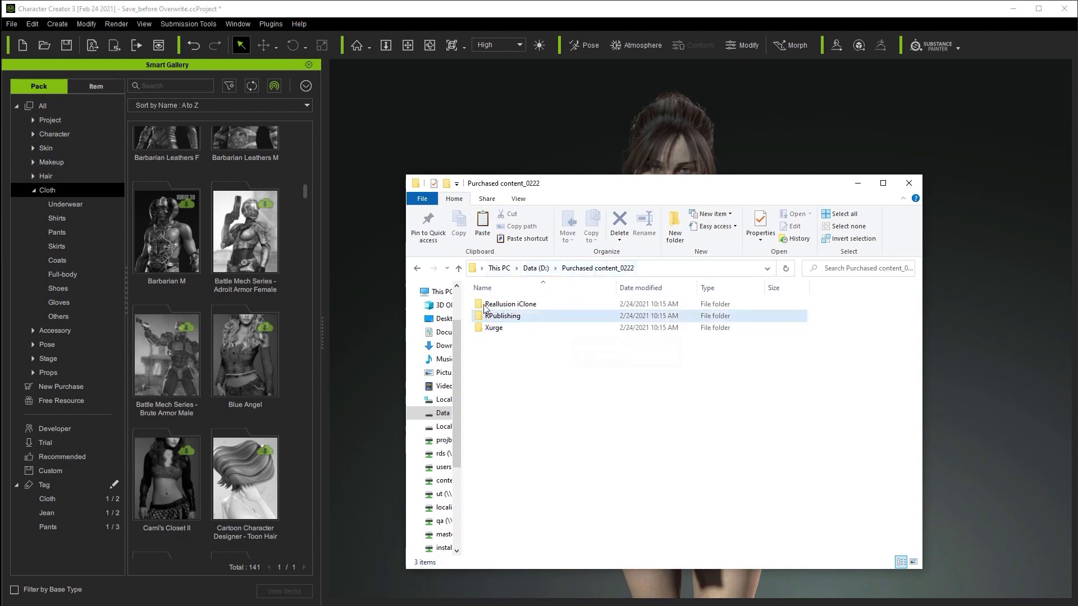
left_click(502, 316)
double_click(500, 318)
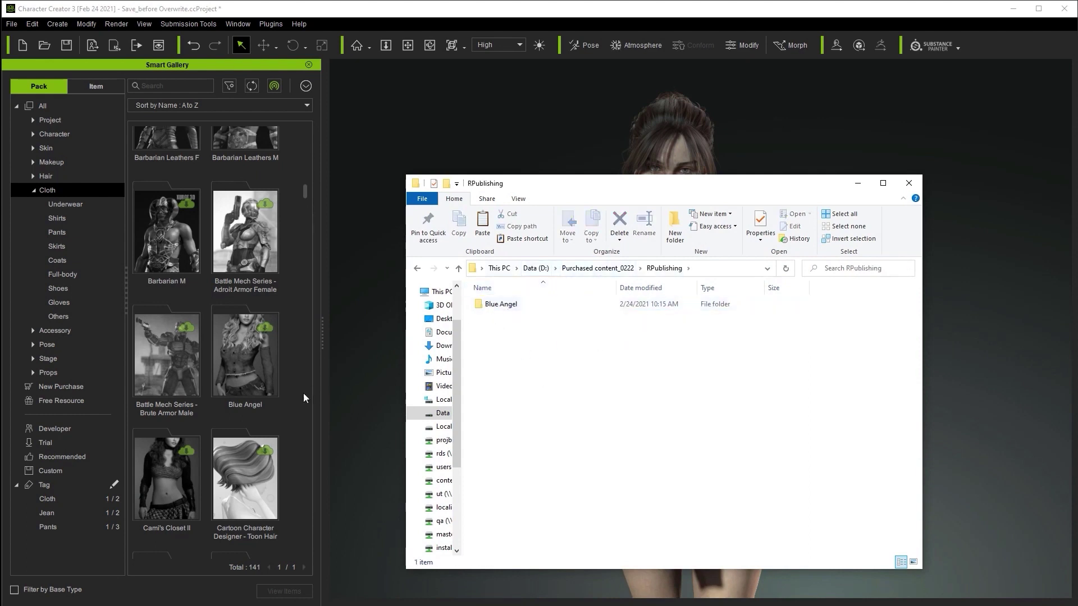
double_click(501, 304)
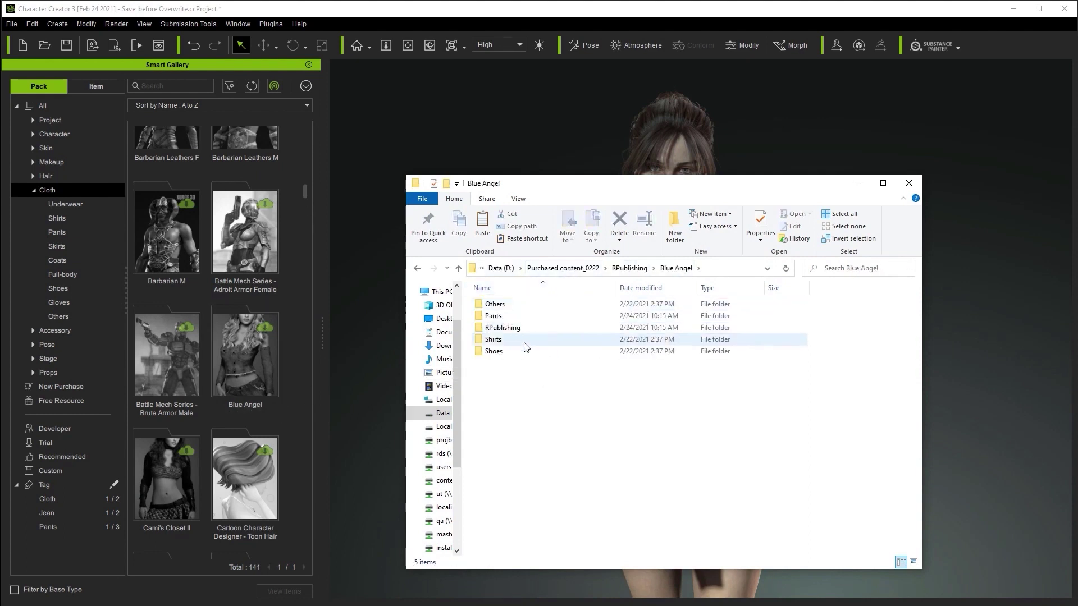
double_click(497, 315)
left_click(516, 307)
double_click(516, 312)
double_click(505, 305)
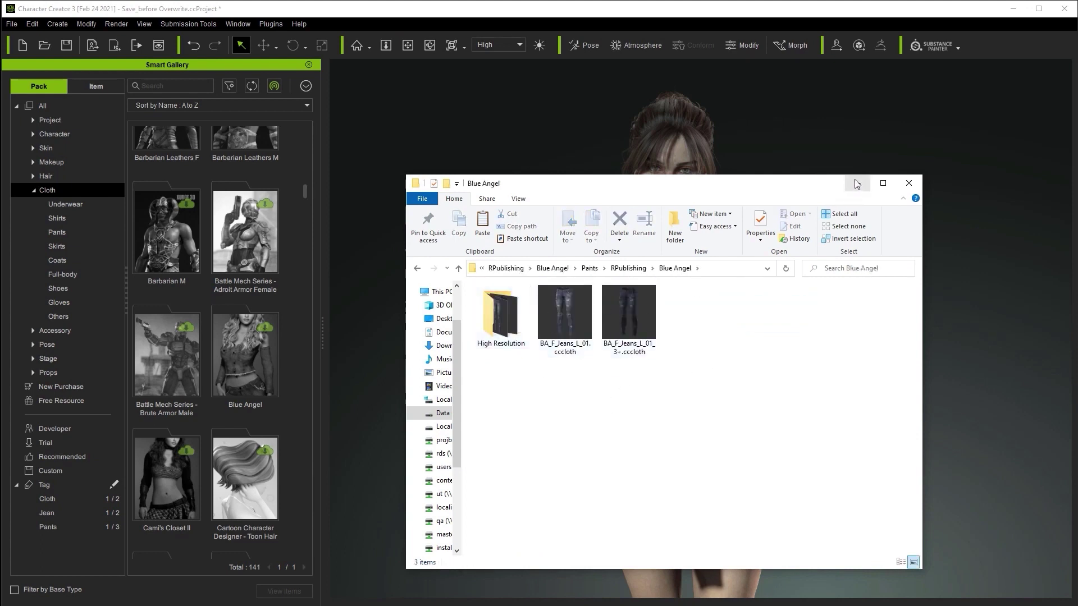
left_click(544, 274)
Look through the Reallusion iClone and Xurge folders, returning to Purchased content_0222 each time
left_click(506, 275)
left_click(597, 315)
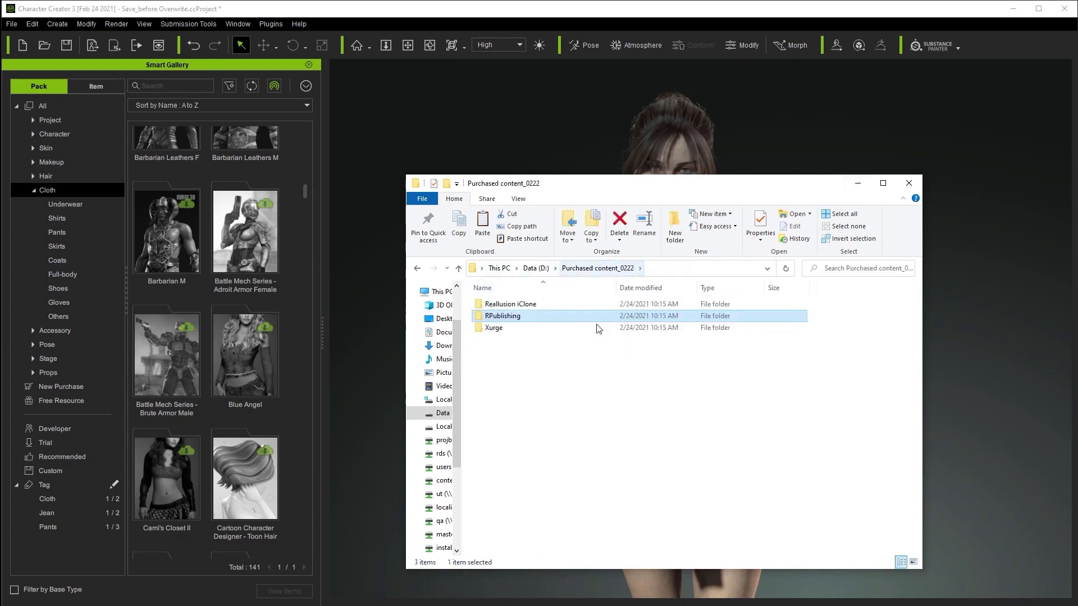
double_click(511, 304)
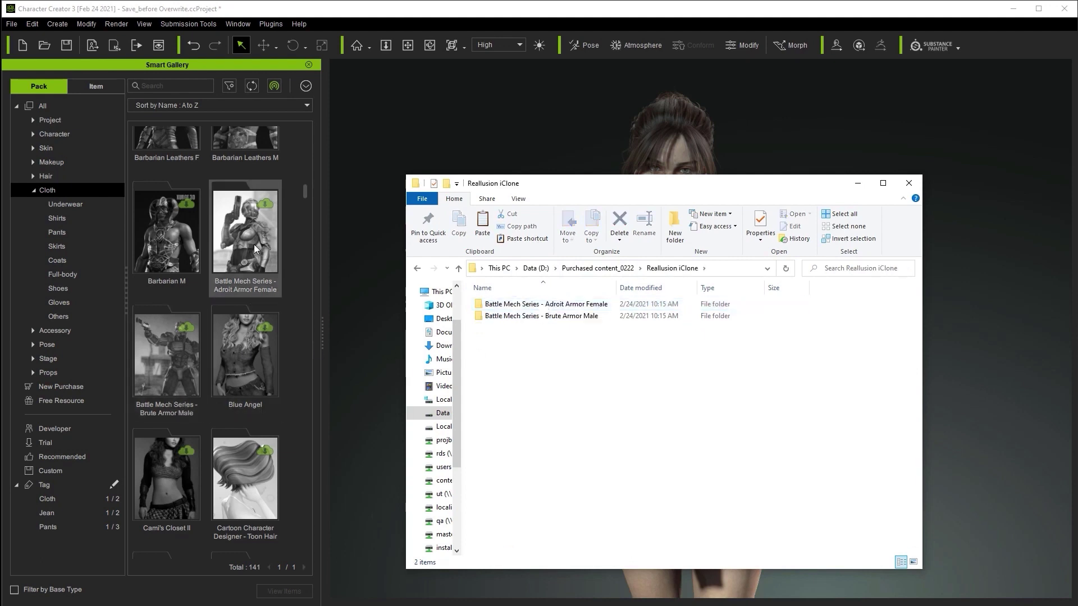
left_click(597, 268)
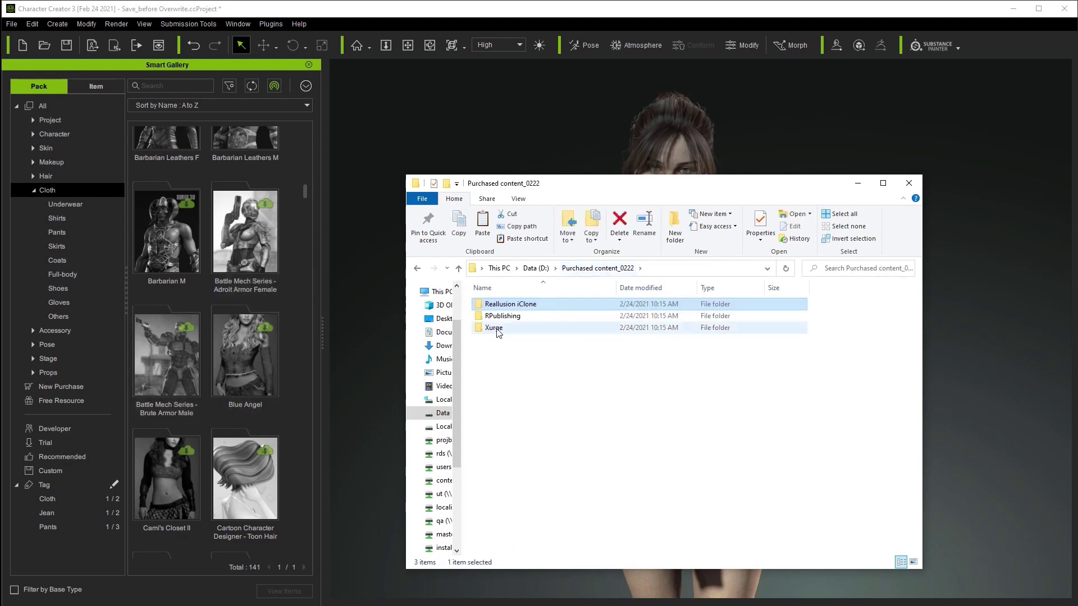
left_click(509, 329)
double_click(509, 330)
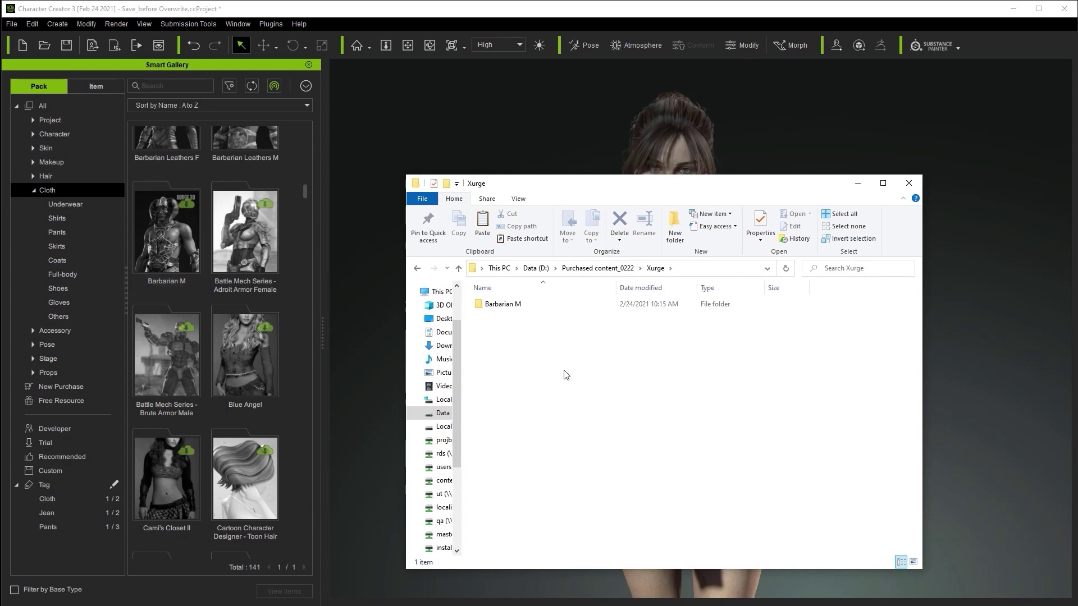
left_click(599, 268)
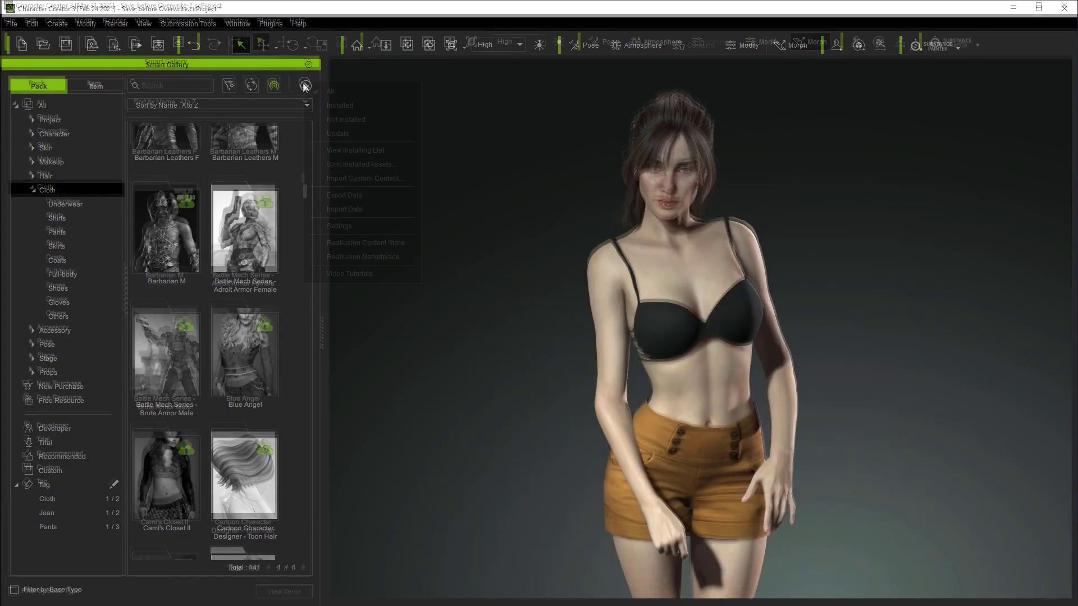
left_click(306, 85)
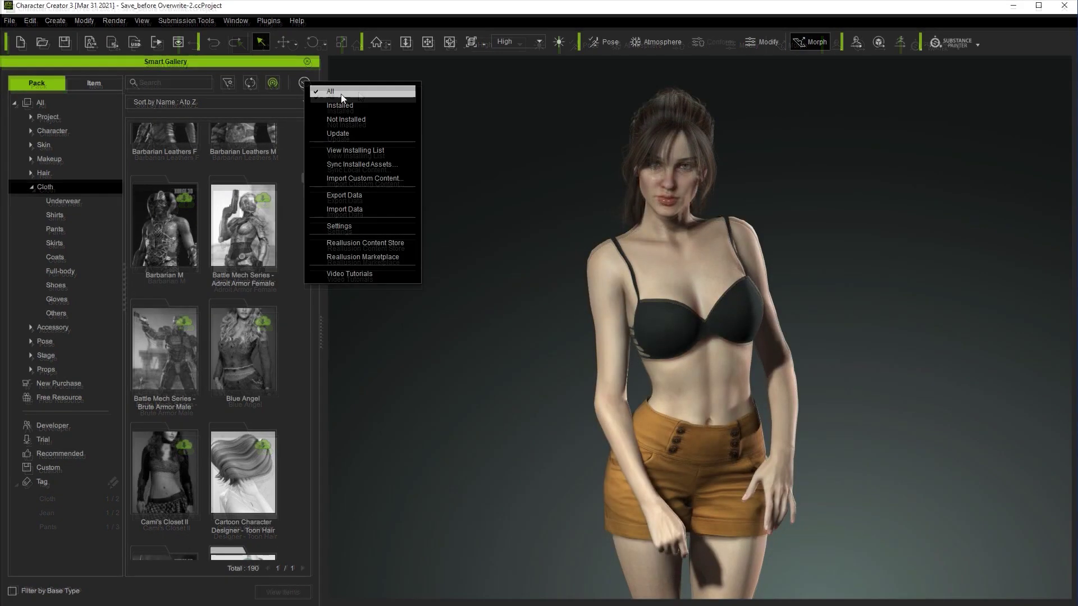
left_click(381, 165)
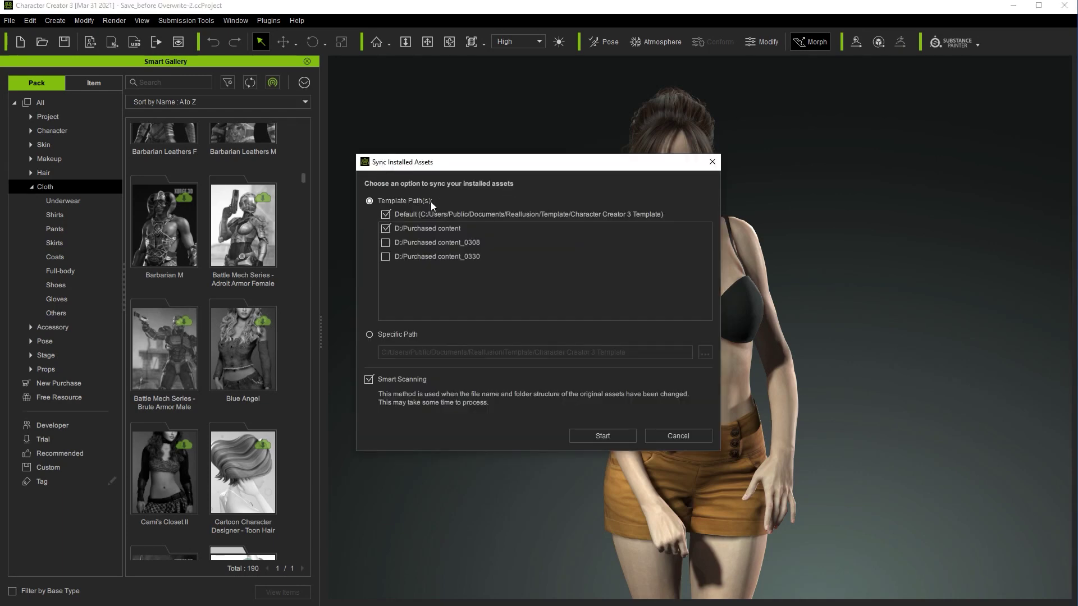
left_click(712, 162)
left_click(305, 84)
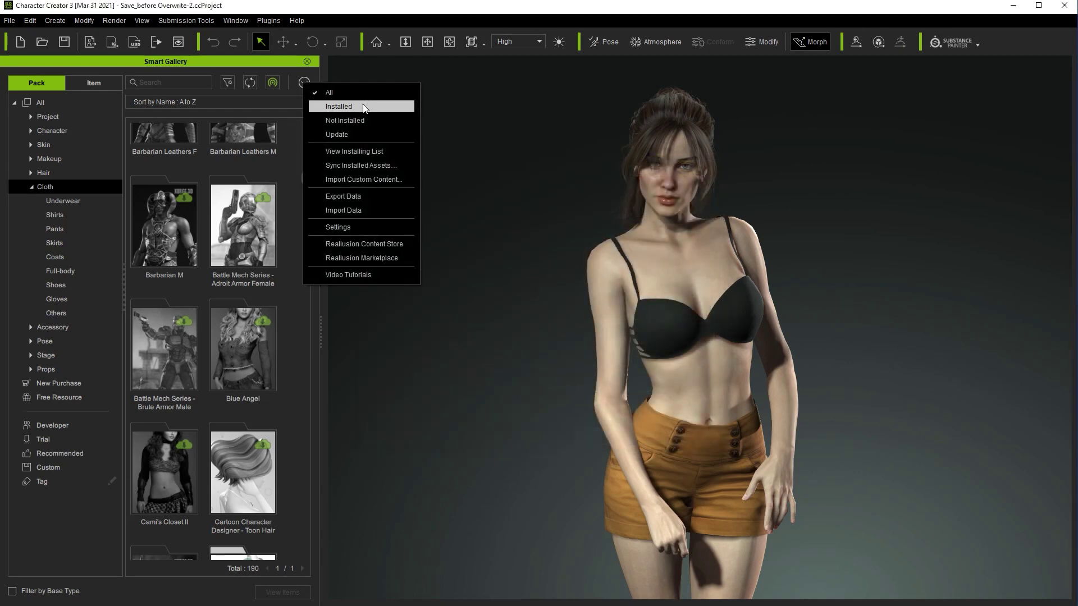
left_click(338, 226)
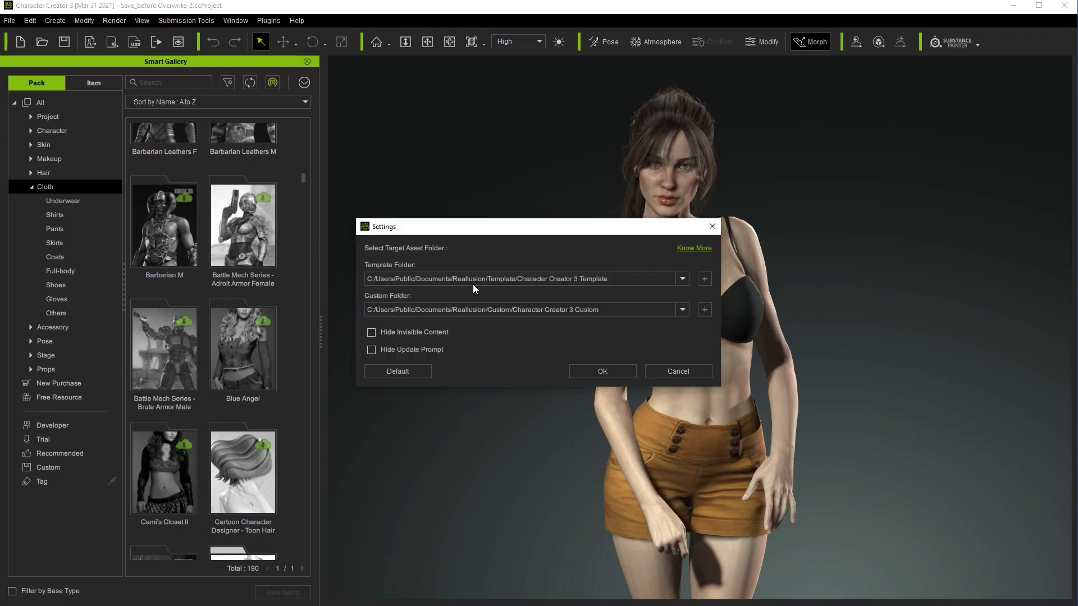
left_click(683, 279)
scroll(661, 316, "down", 2)
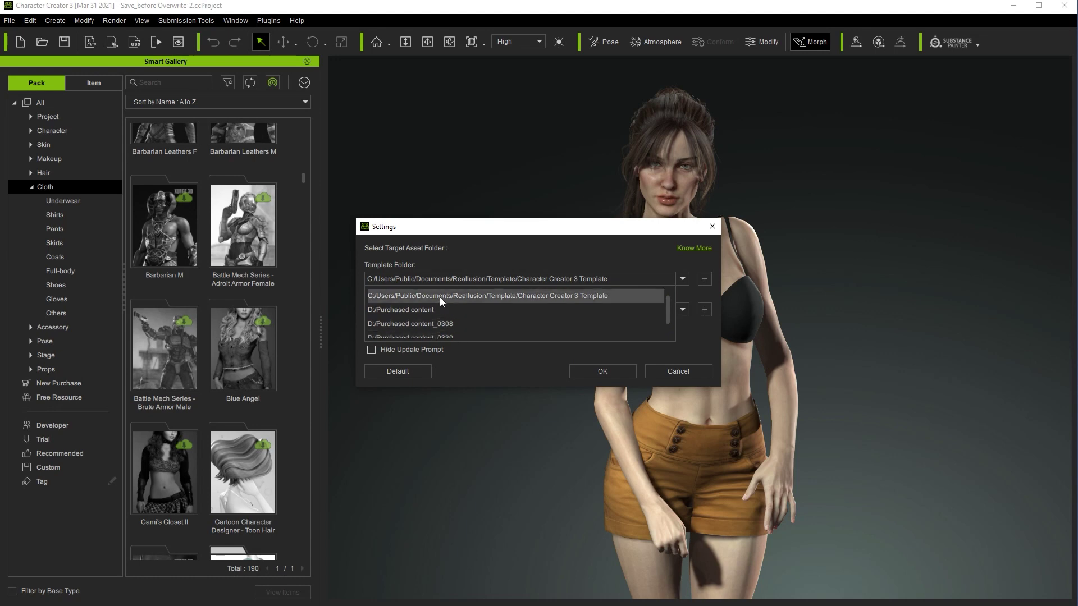
left_click(622, 351)
left_click(712, 226)
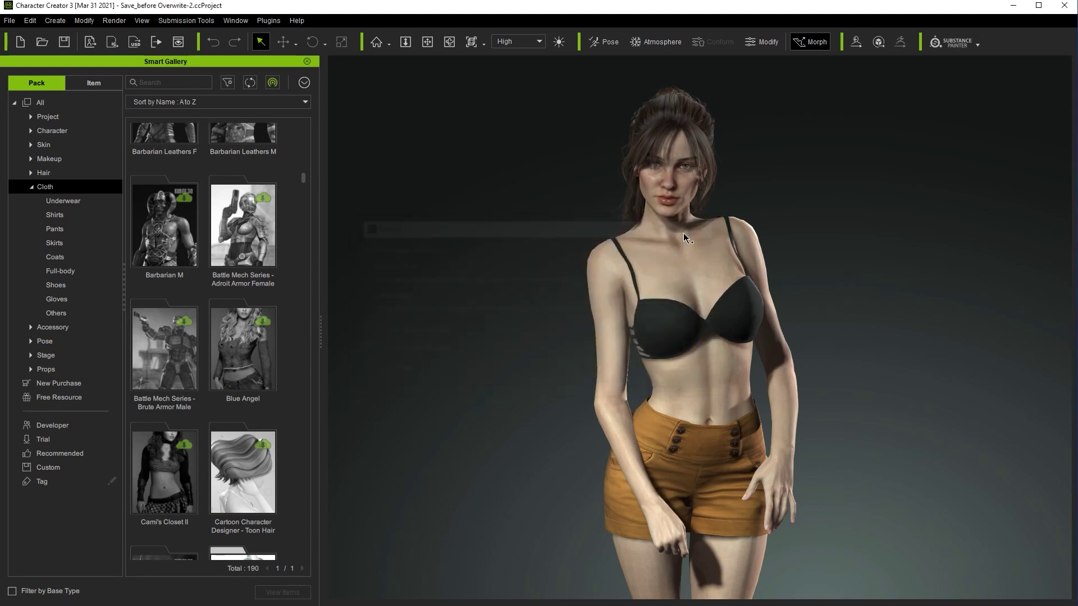
Sync installed assets from specific path D:/Purchased content_0222 with Smart Scanning on
left_click(305, 83)
left_click(358, 163)
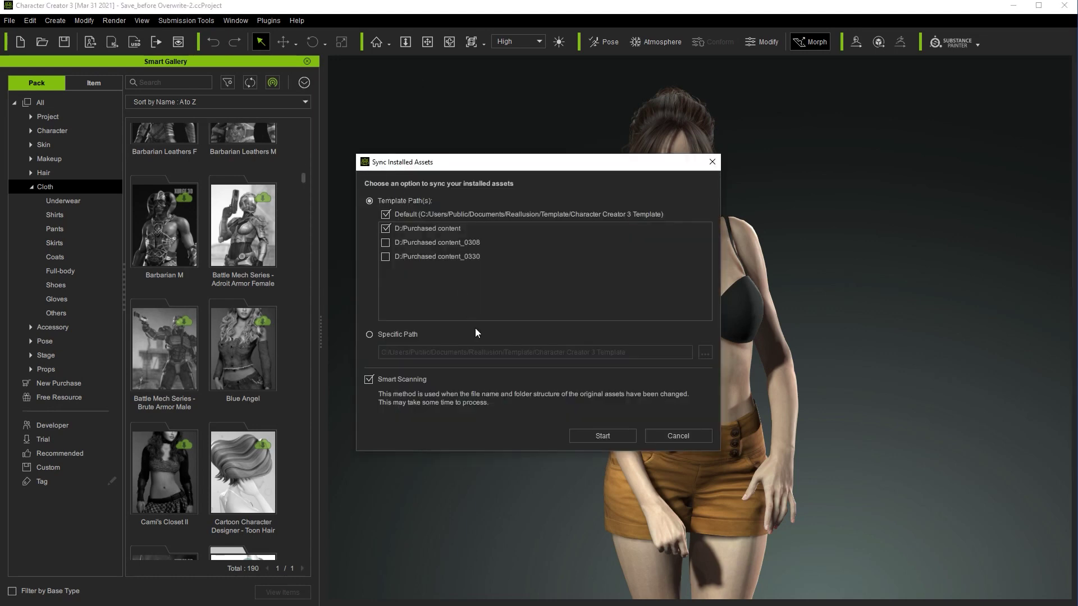
left_click(370, 334)
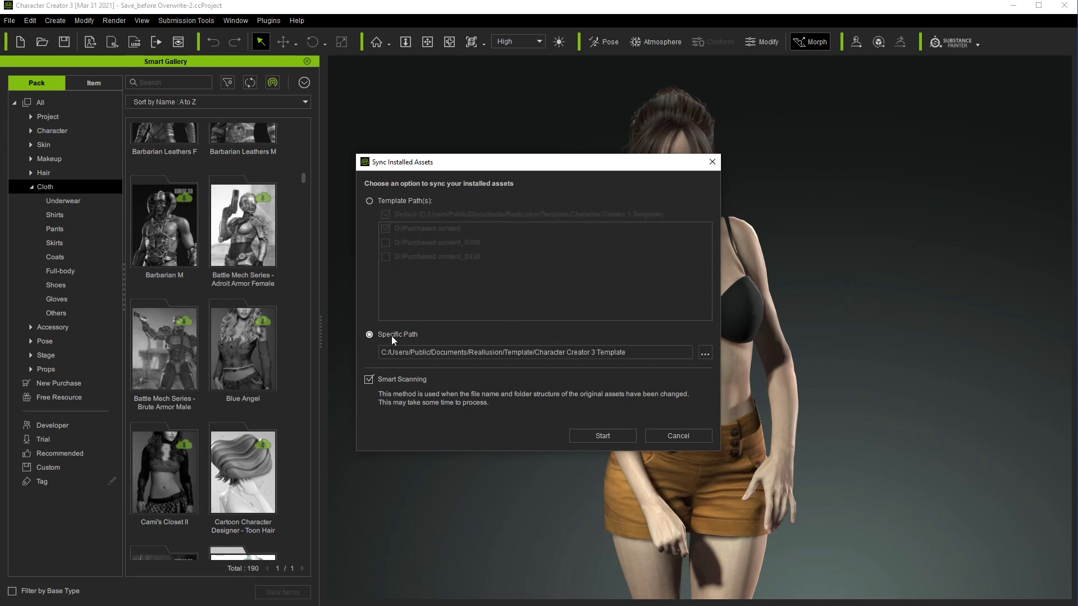
left_click(706, 355)
left_click(774, 491)
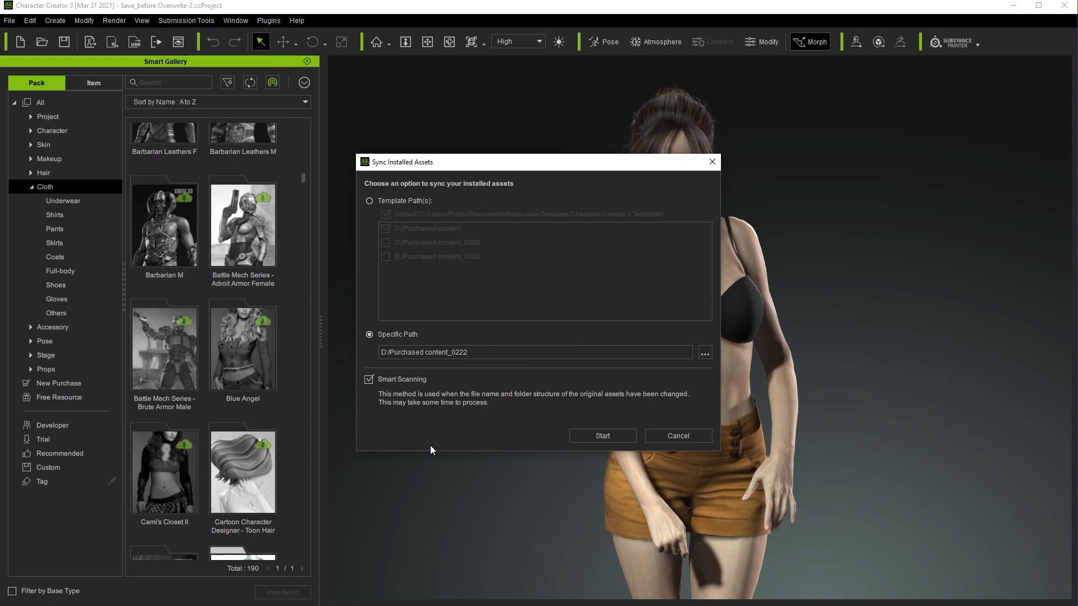
left_click(595, 435)
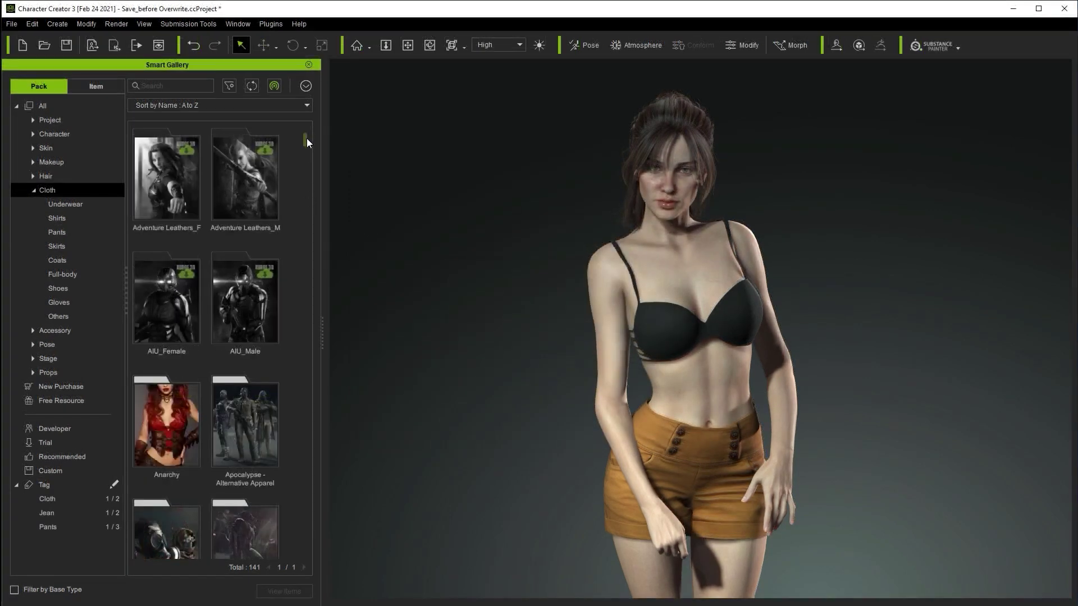
left_click_drag(305, 138, 300, 192)
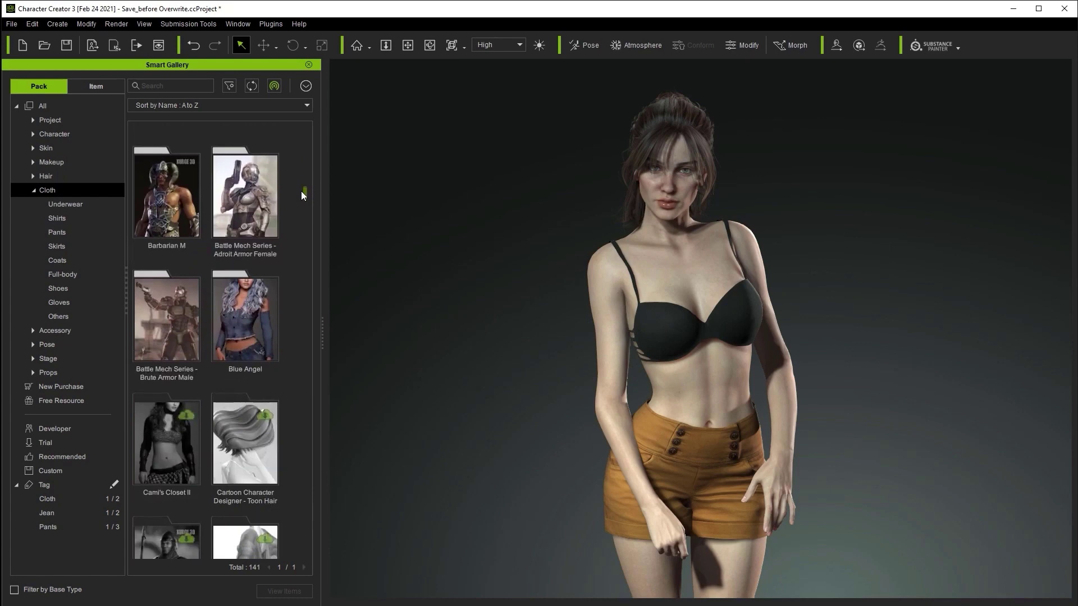
Open the Blue Angel pack and locate BA_F_Jeans_H_01_3+.cccloth on disk
double_click(247, 319)
mouse_move(304, 177)
left_mouse_down()
mouse_move(301, 250)
mouse_move(292, 242)
left_mouse_up()
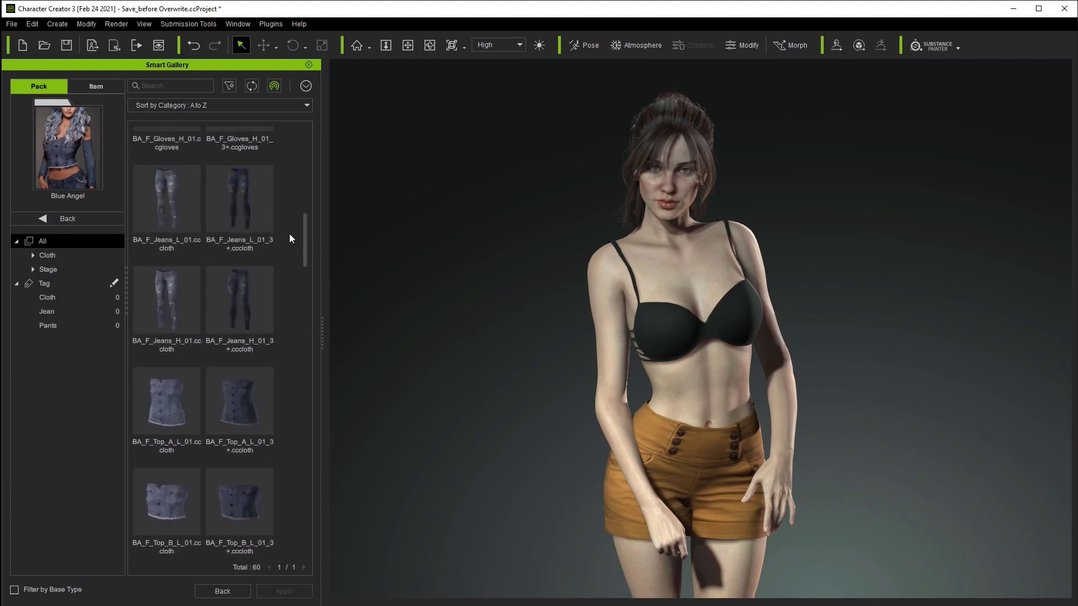
right_click(249, 279)
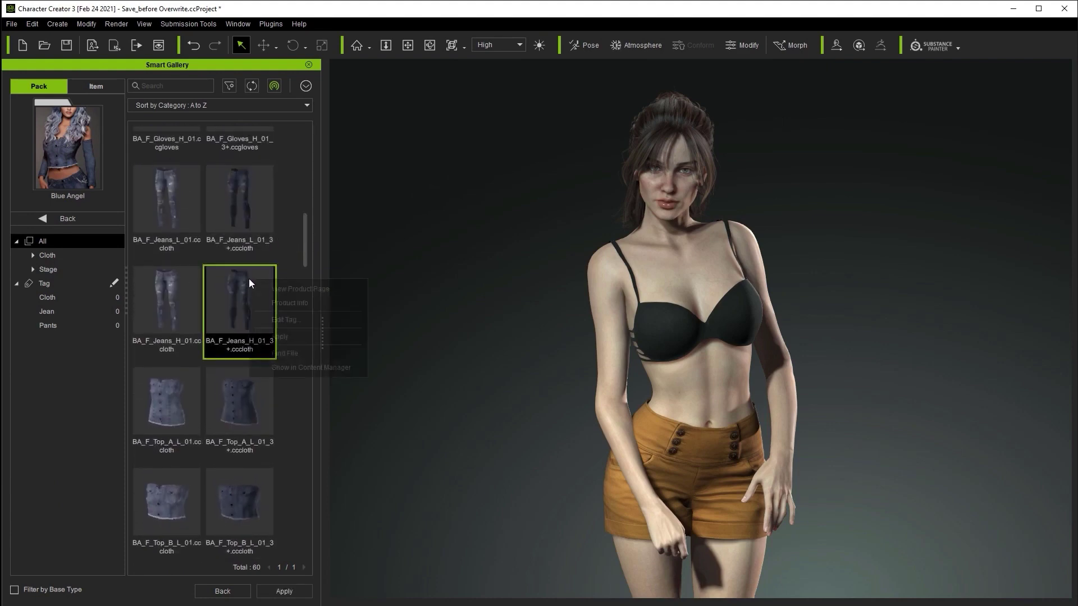
left_click(308, 355)
Close the jeans folder window and dress the character in BA_F_Jeans_H_01_3+.cccloth
left_click(539, 284)
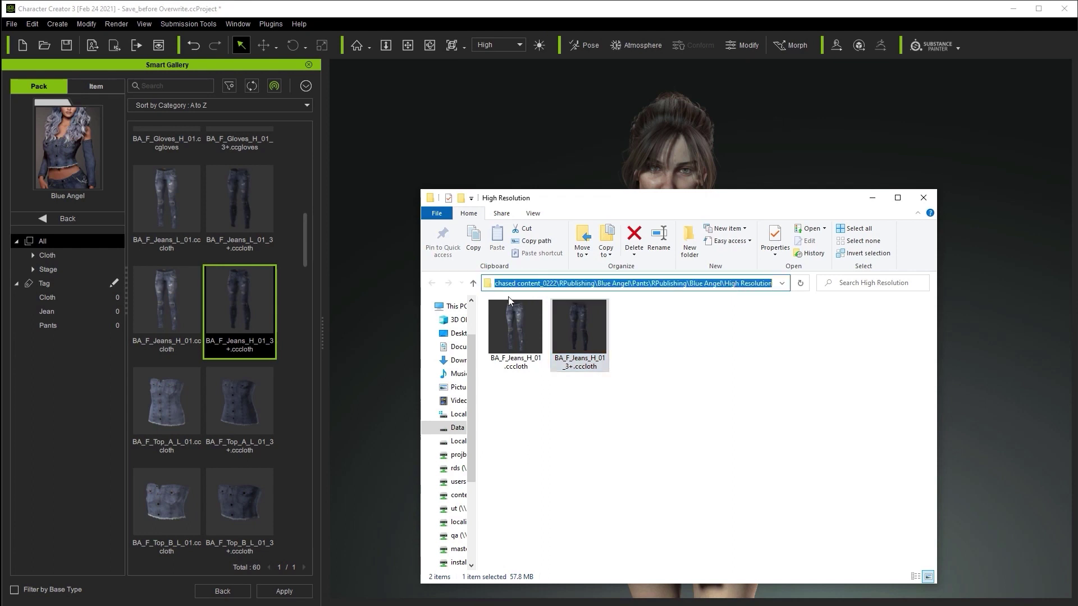
left_click(523, 283)
left_click_drag(578, 284, 495, 284)
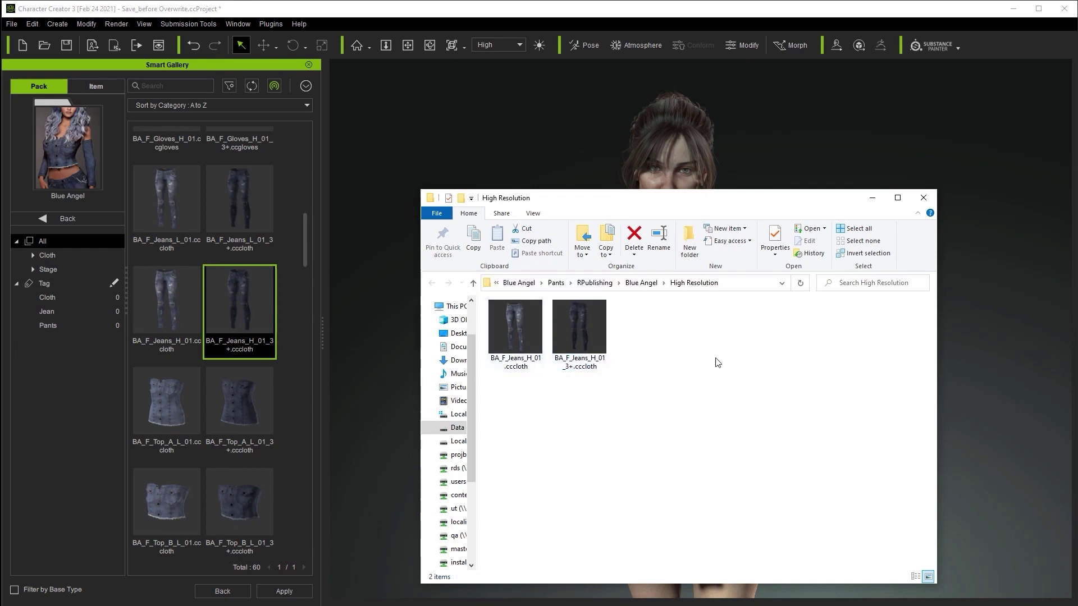
key("alt+F4")
double_click(260, 313)
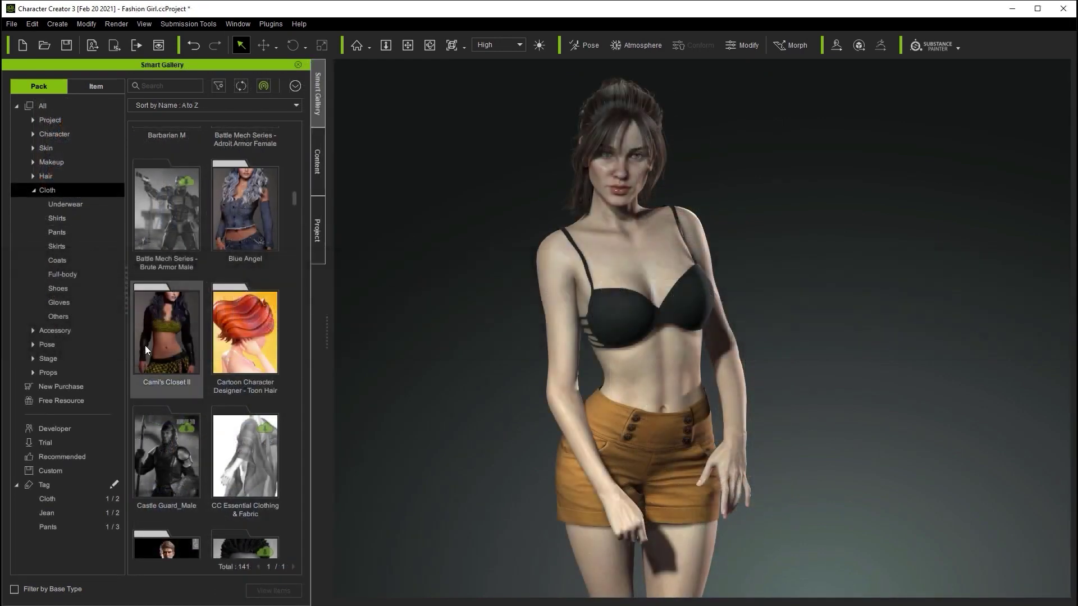
In Cami's Closet II, relink the missing shrug to CCII_F_Shrug_H_01_3+.cccloth via Find Lost File
double_click(147, 341)
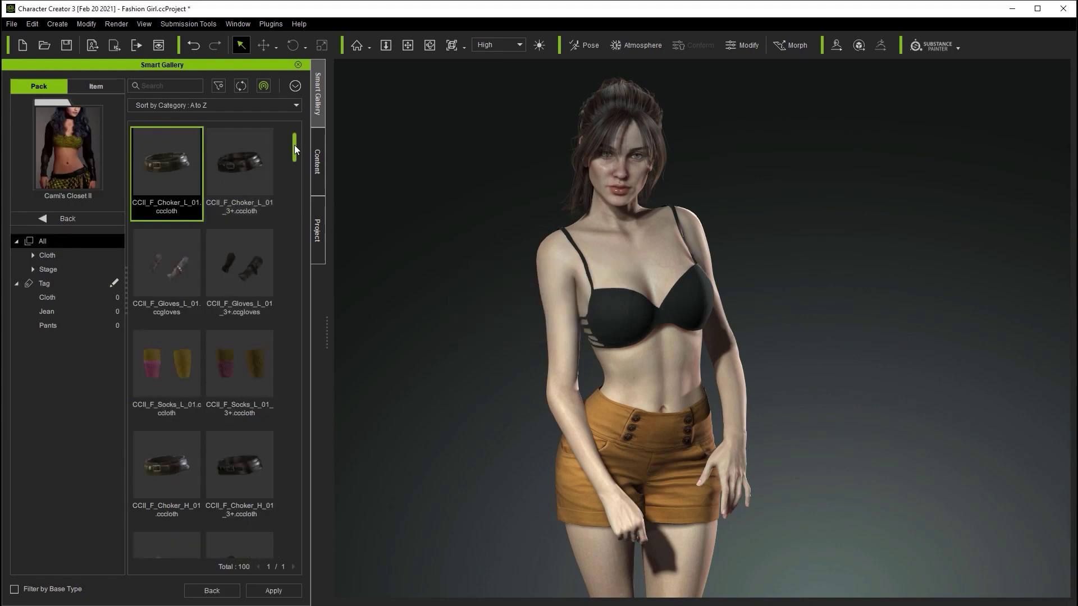
left_click_drag(294, 145, 298, 197)
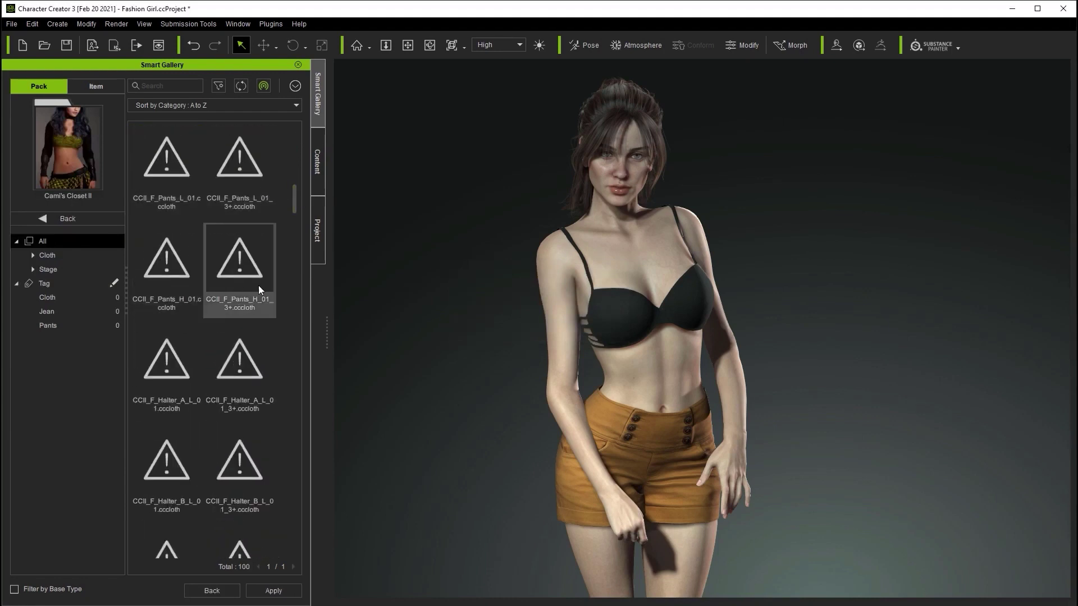
mouse_move(296, 190)
left_mouse_down()
mouse_move(297, 247)
mouse_move(302, 229)
left_mouse_up()
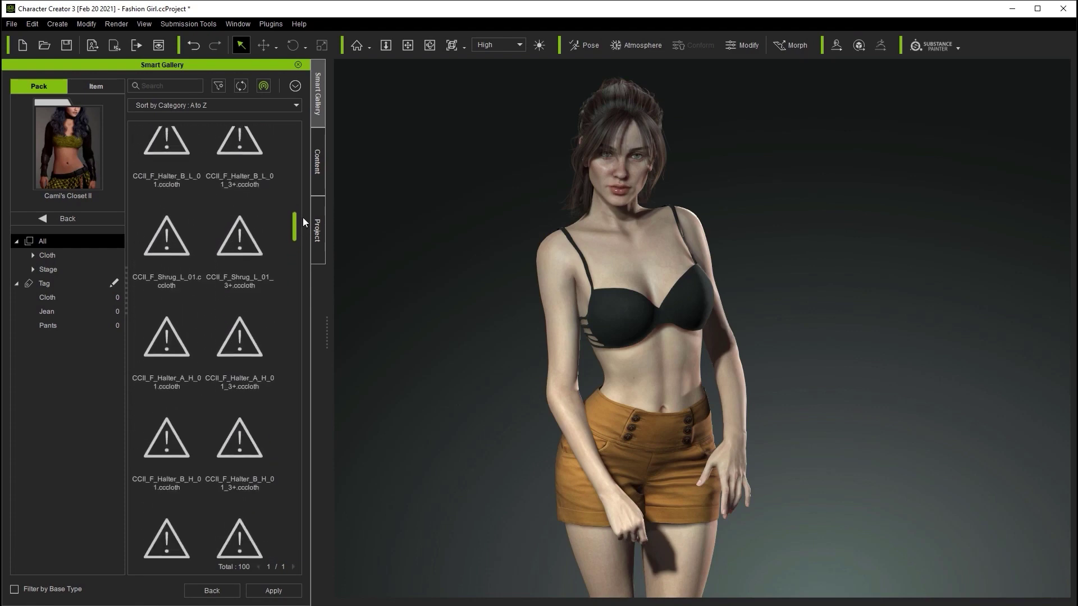
left_click(253, 429)
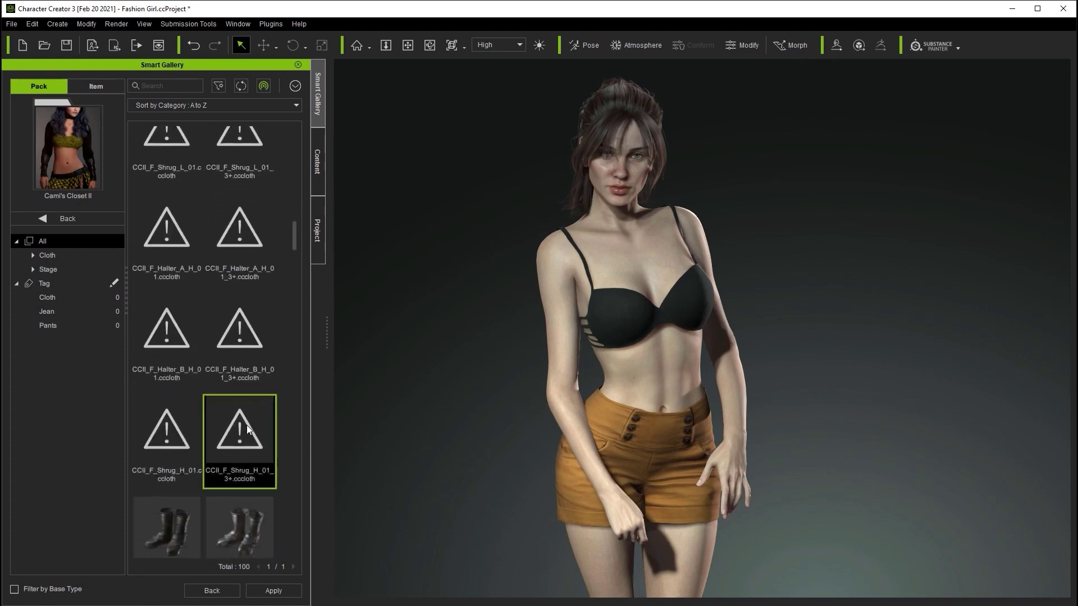
right_click(240, 419)
left_click(306, 474)
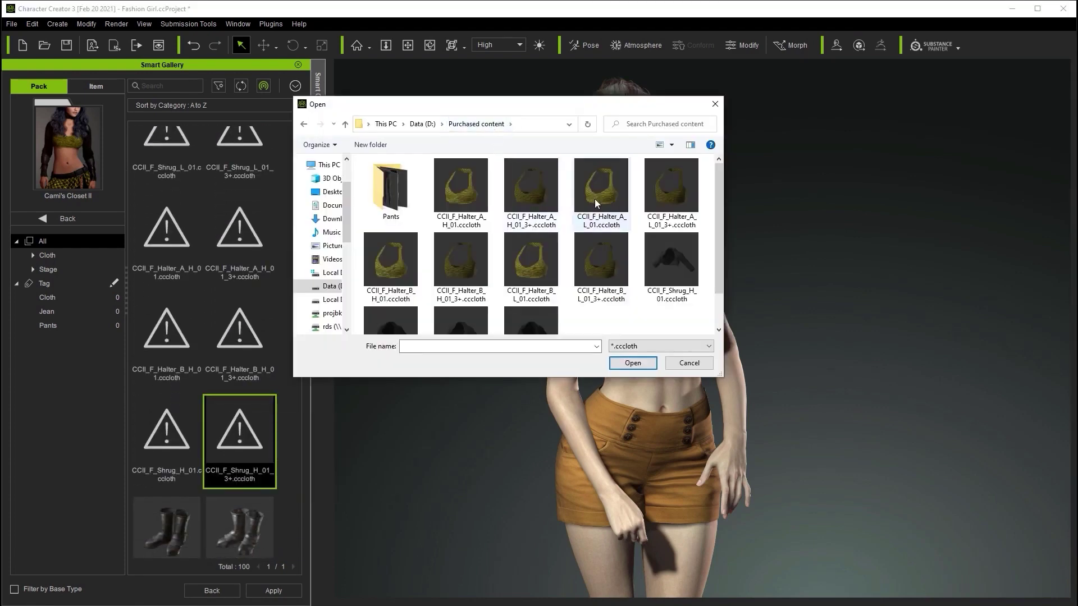
scroll(456, 264, "down", 1)
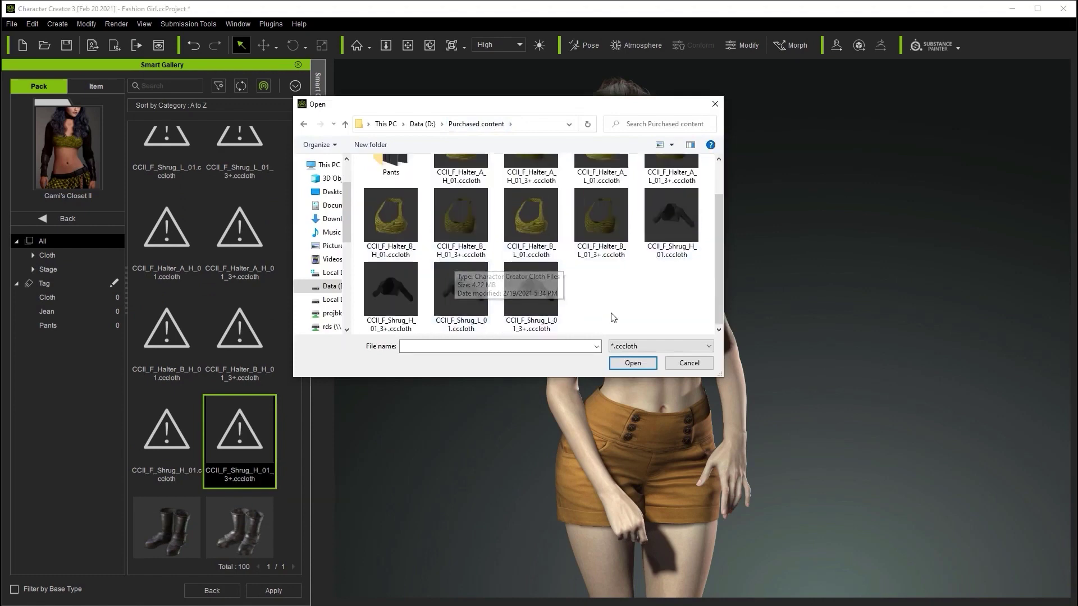
double_click(393, 297)
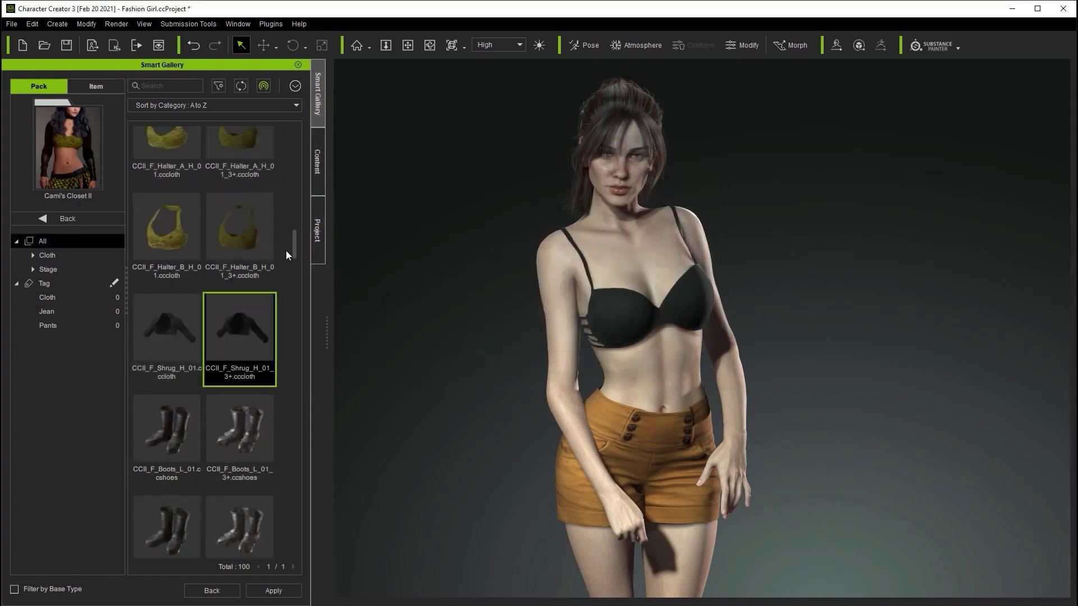
left_click_drag(293, 248, 299, 218)
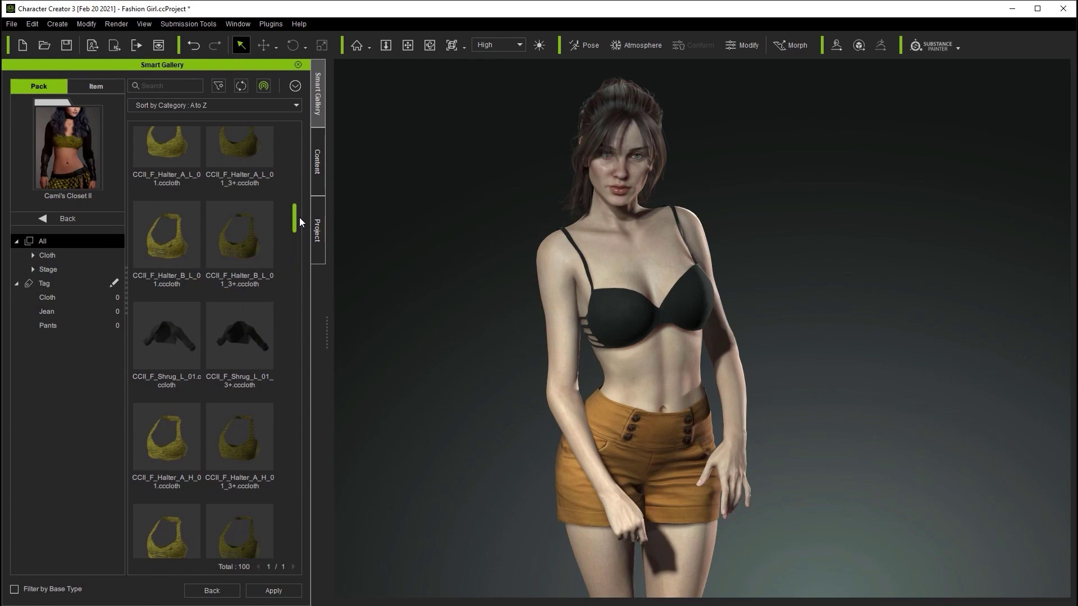
left_click_drag(299, 217, 294, 172)
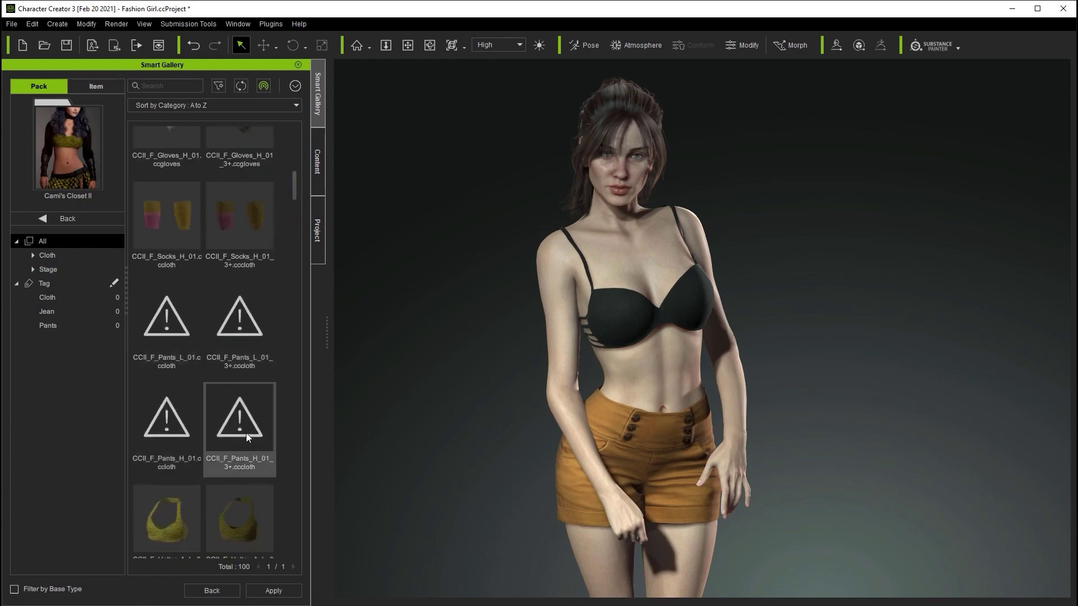
right_click(240, 332)
Relink the pants to Pants\CCII_F_Pants_H_01.cccloth and dress the character in CCII_F_Shrug_H_01_3+
left_click(310, 380)
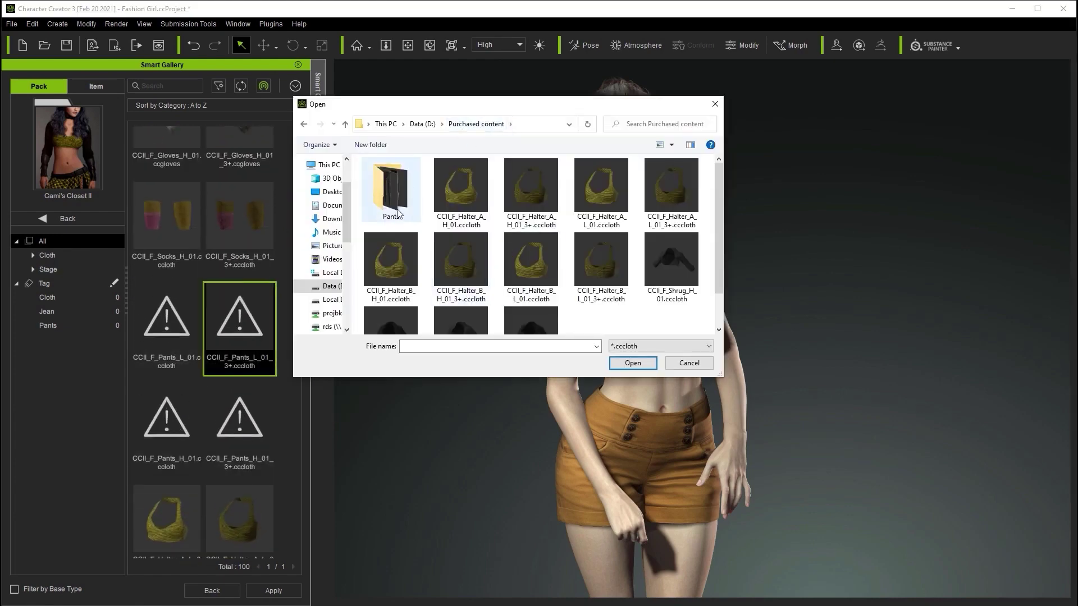
double_click(393, 190)
left_click(413, 177)
left_click(633, 362)
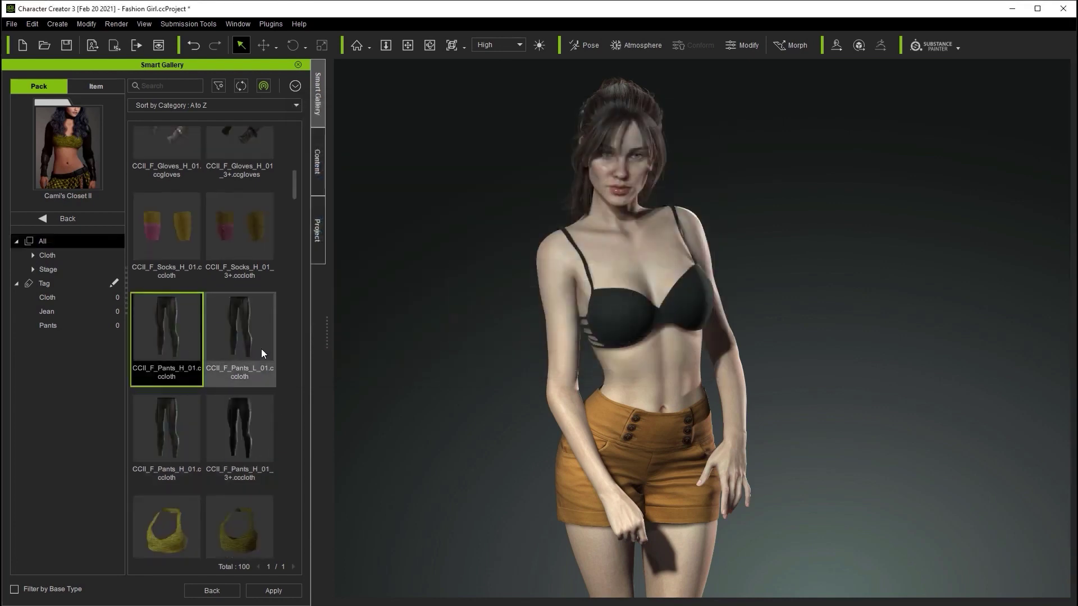
left_click_drag(293, 189, 295, 244)
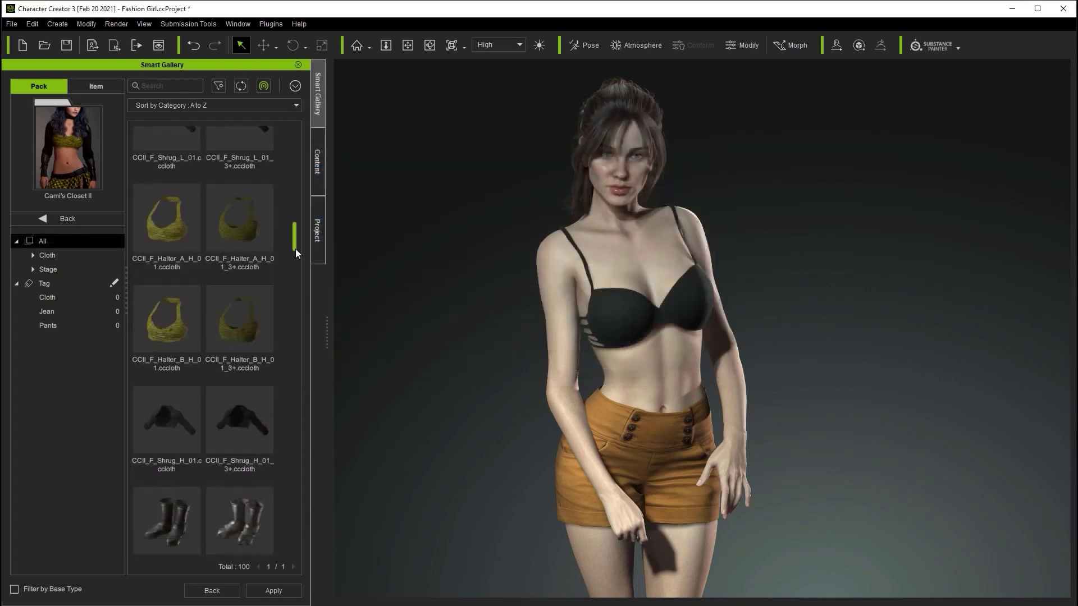
scroll(282, 348, "down", 1)
double_click(239, 329)
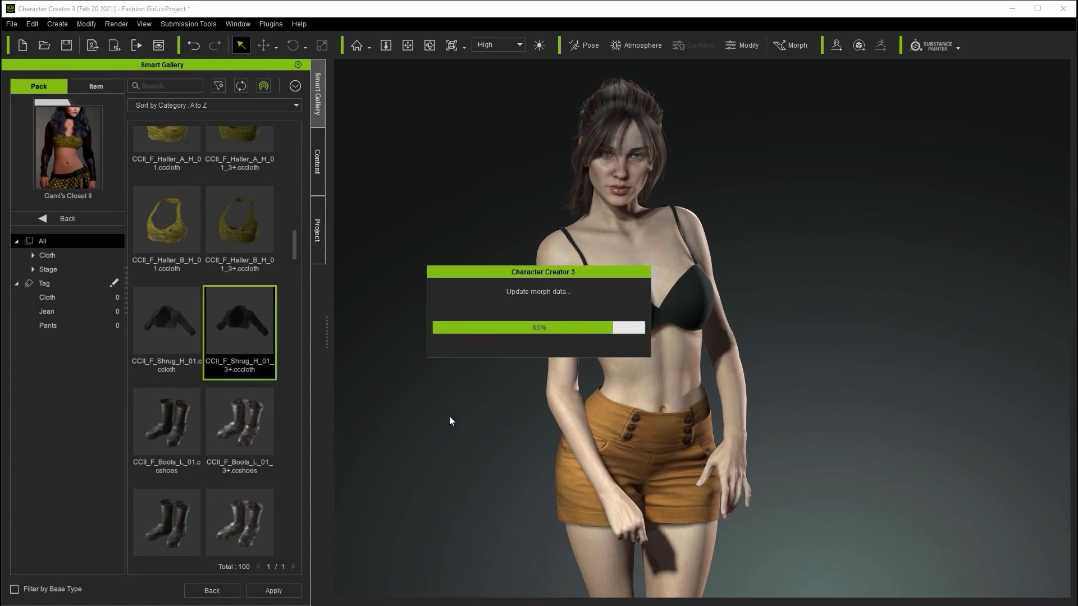
mouse_move(464, 386)
left_mouse_down()
mouse_move(520, 398)
mouse_move(467, 414)
left_mouse_up()
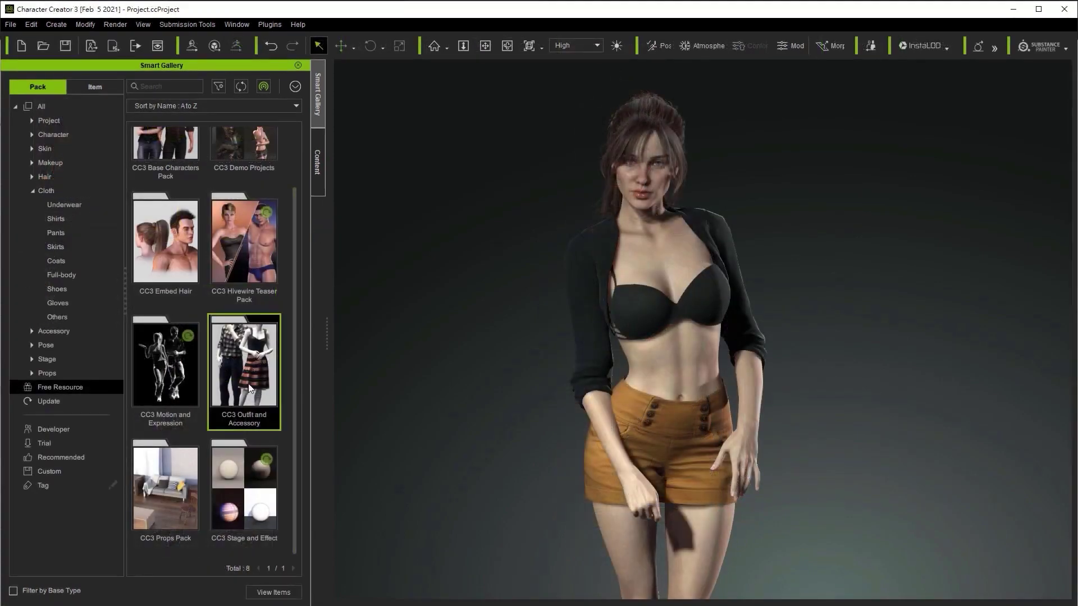
Reinstall the CC3 Outfit and Accessory pack through Update after finding SunGlasses.ccAcc missing
double_click(253, 371)
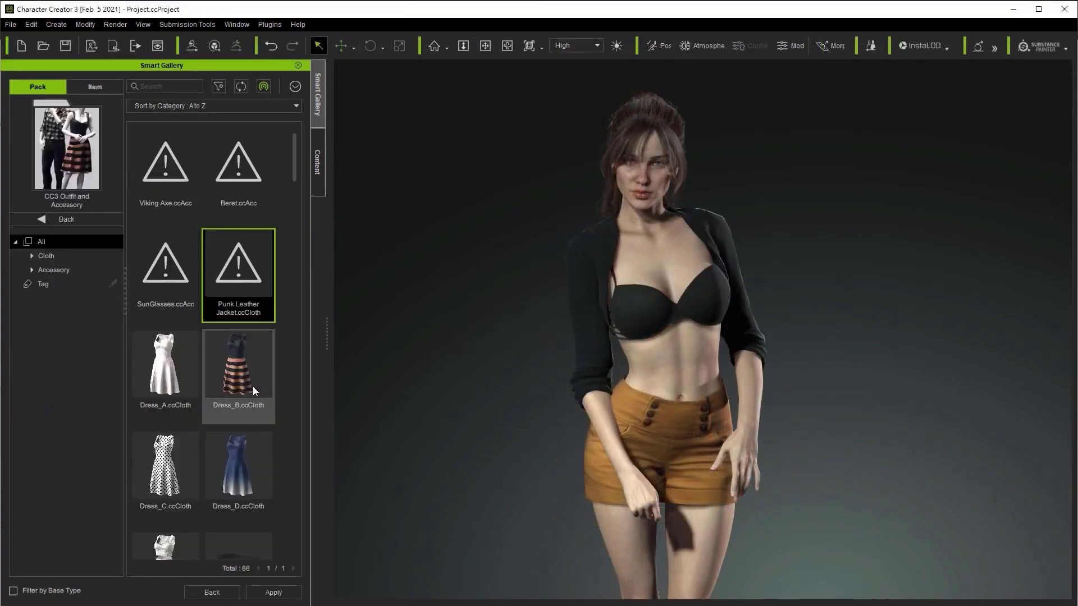
left_click(165, 287)
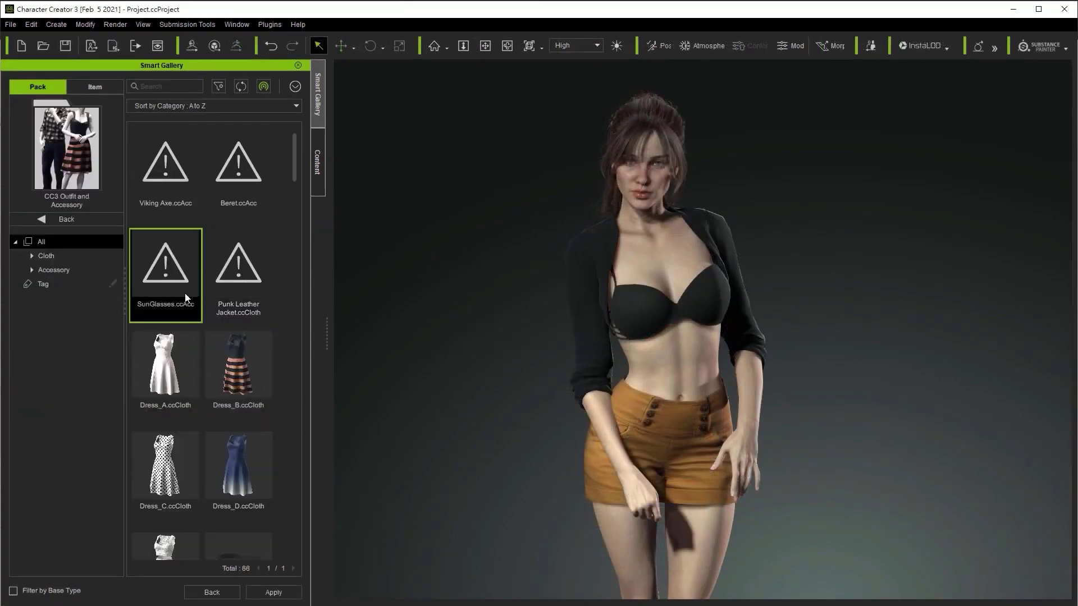
right_click(184, 308)
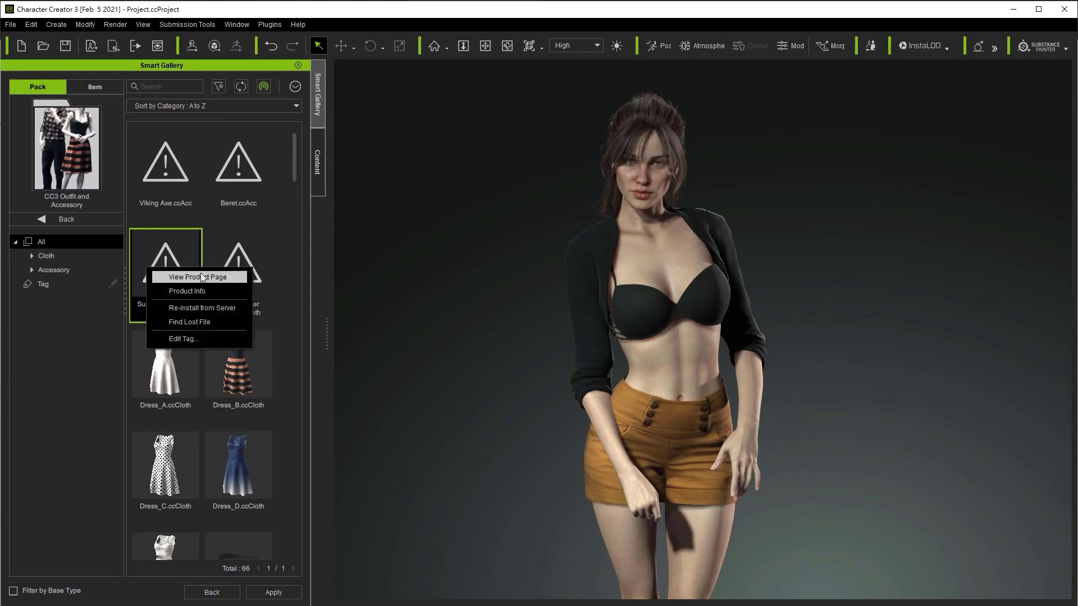
left_click(203, 308)
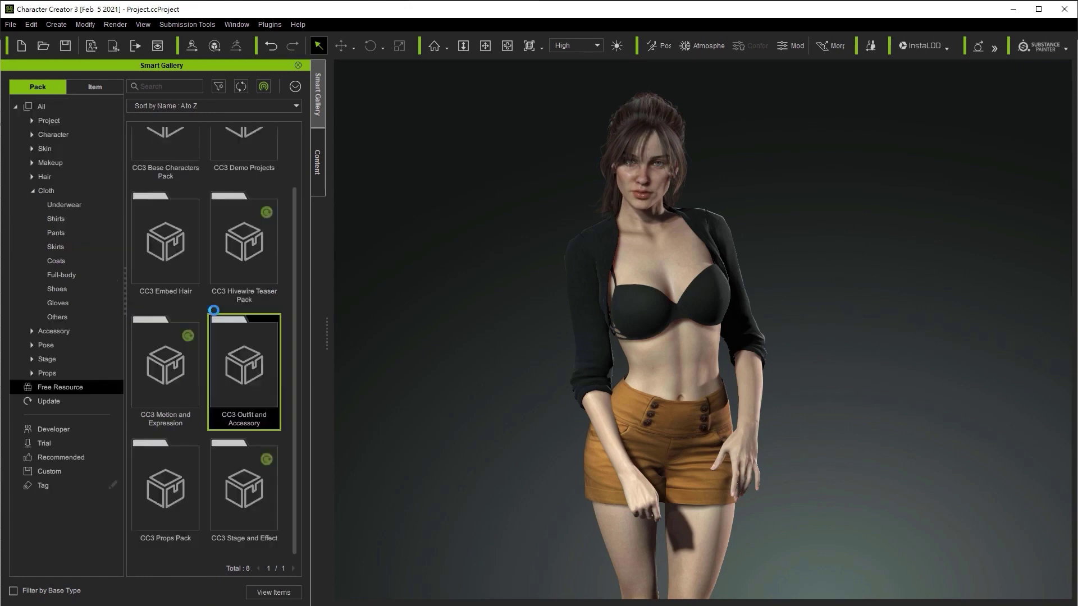
left_click(295, 87)
left_click(328, 140)
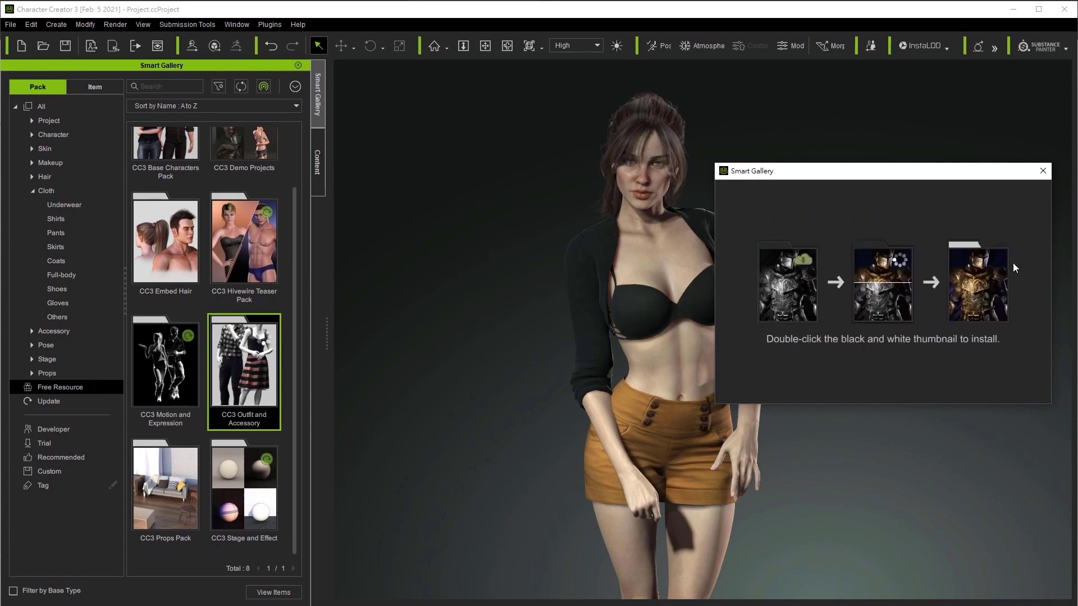
left_click(1044, 171)
Put SunGlasses.ccAcc from the reinstalled pack on the character
double_click(219, 361)
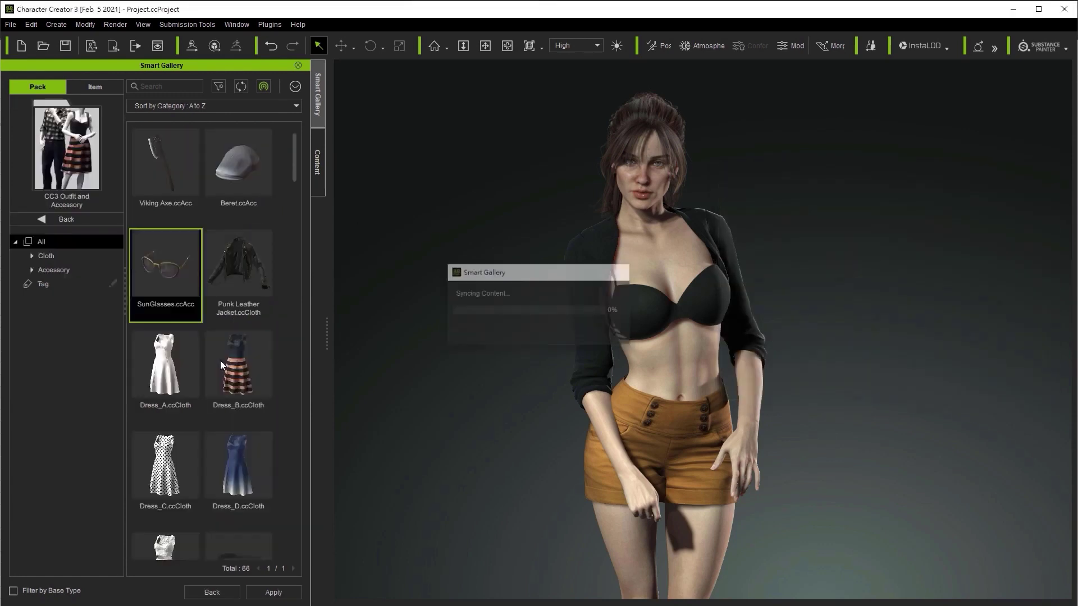
double_click(189, 270)
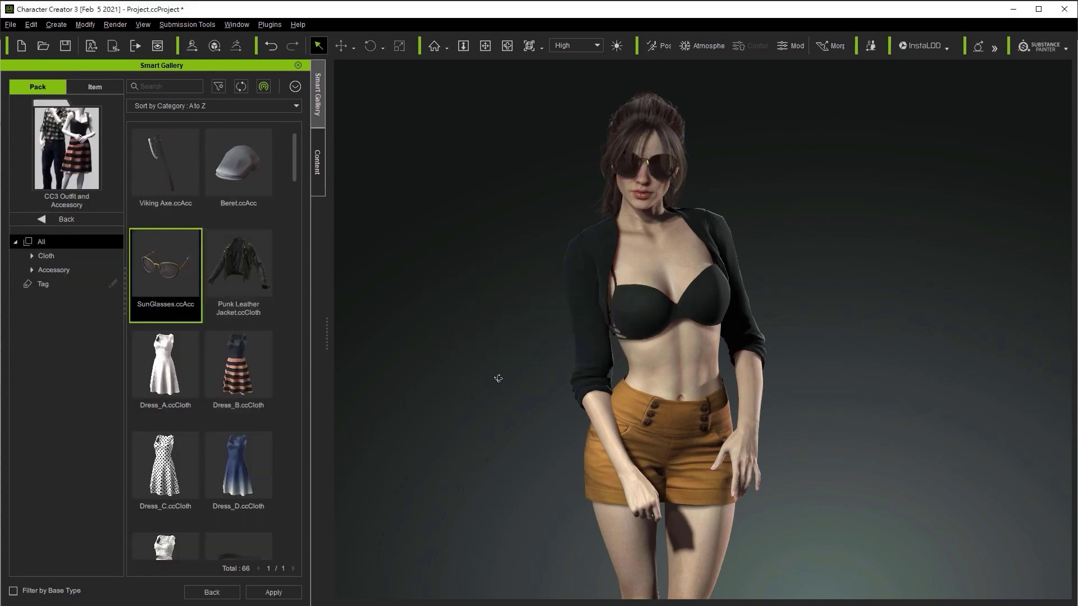
mouse_move(493, 377)
left_mouse_down()
mouse_move(583, 404)
mouse_move(503, 418)
left_mouse_up()
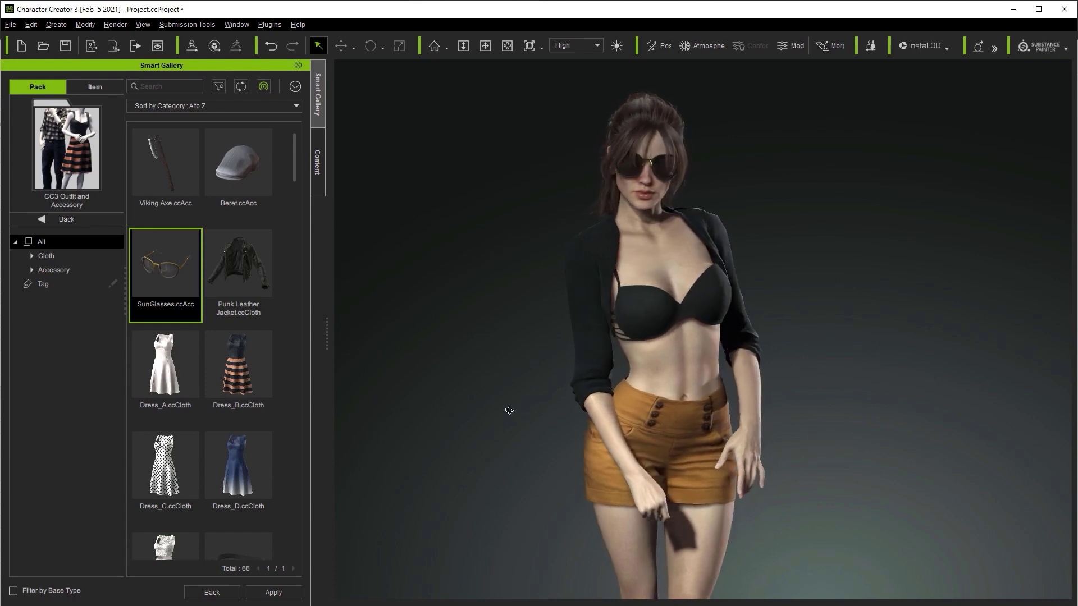